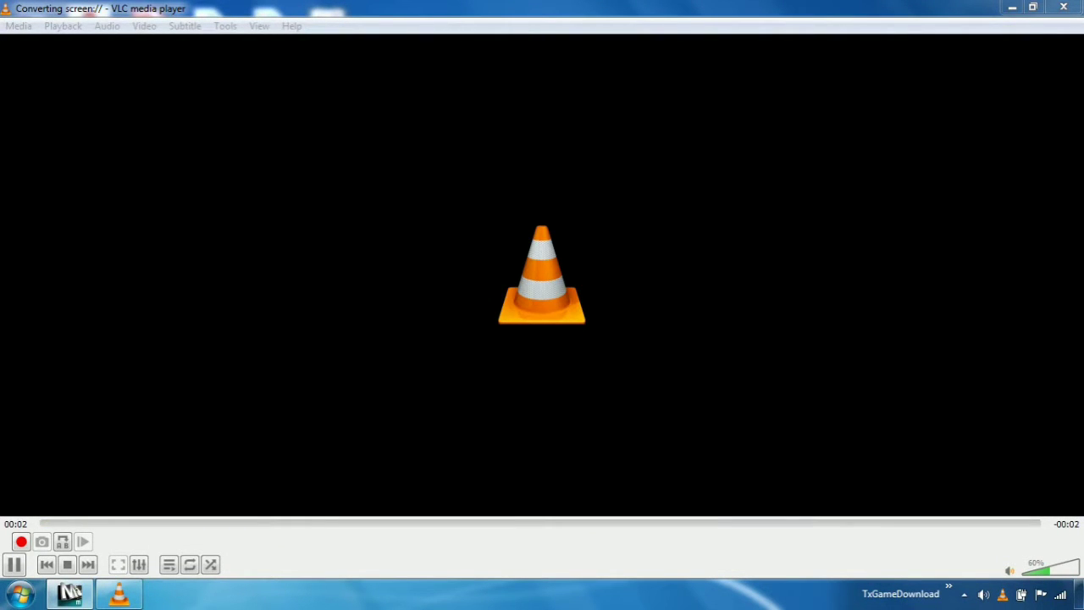
Step: Minimize the VLC player and refresh the desktop repeatedly from its context menu
click(1012, 7)
right_click(727, 88)
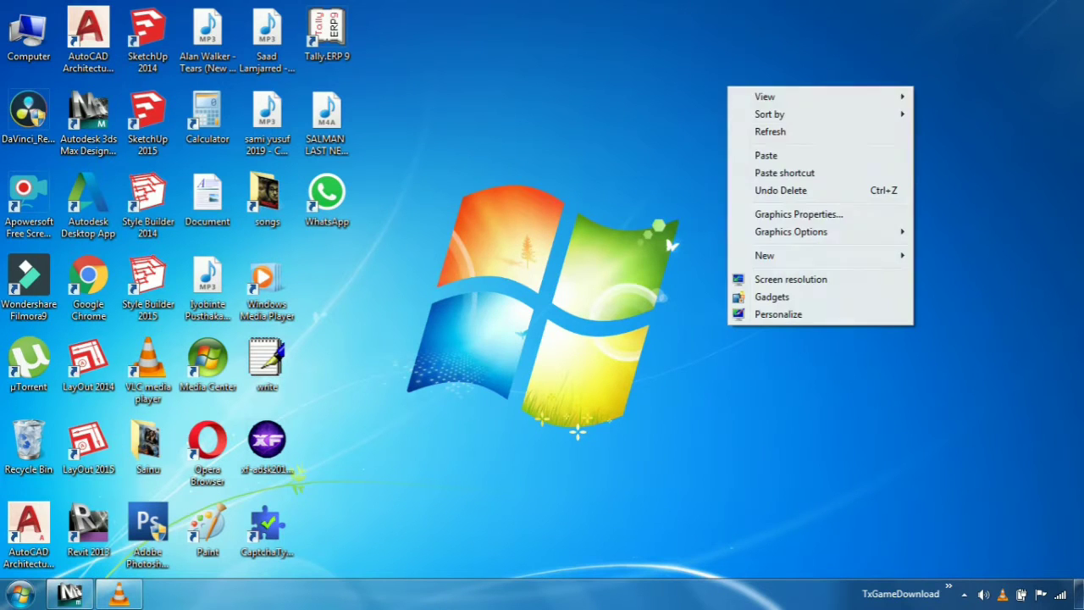
click(770, 131)
right_click(639, 81)
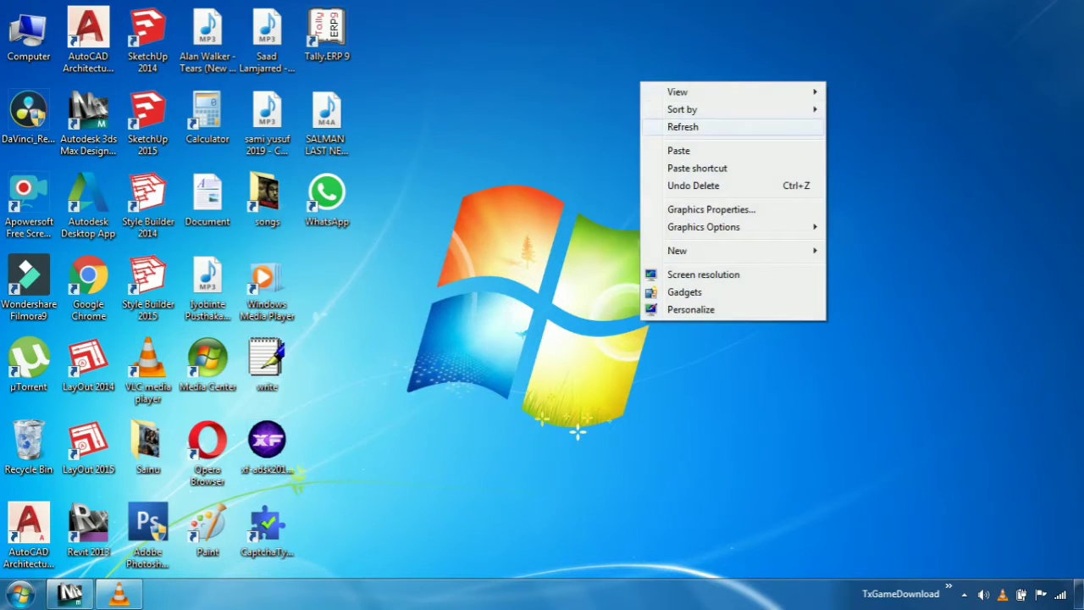
click(683, 127)
right_click(674, 114)
click(687, 159)
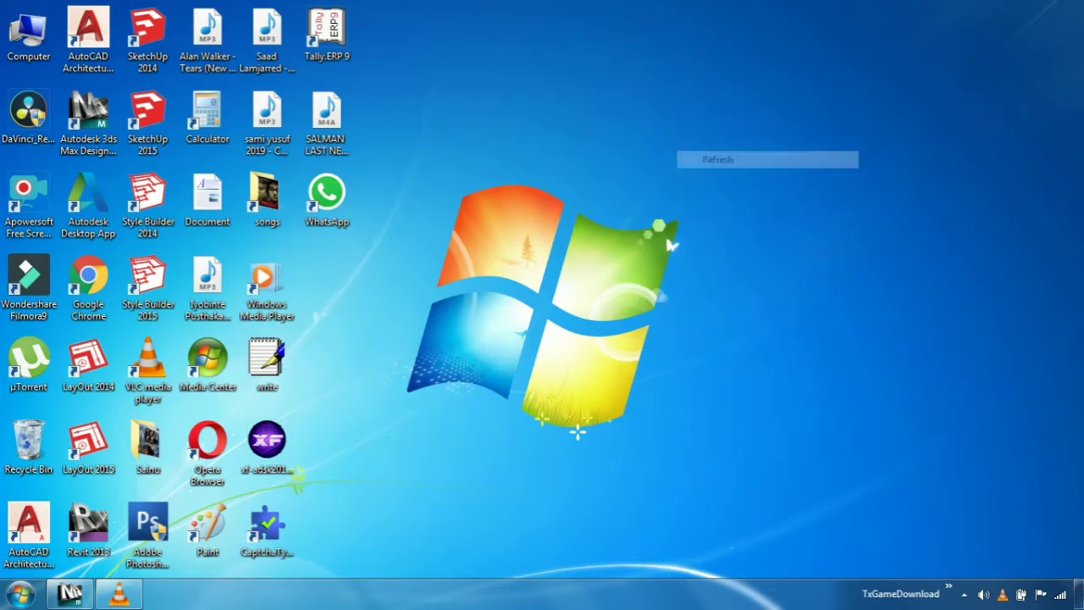
right_click(641, 103)
click(685, 148)
right_click(556, 82)
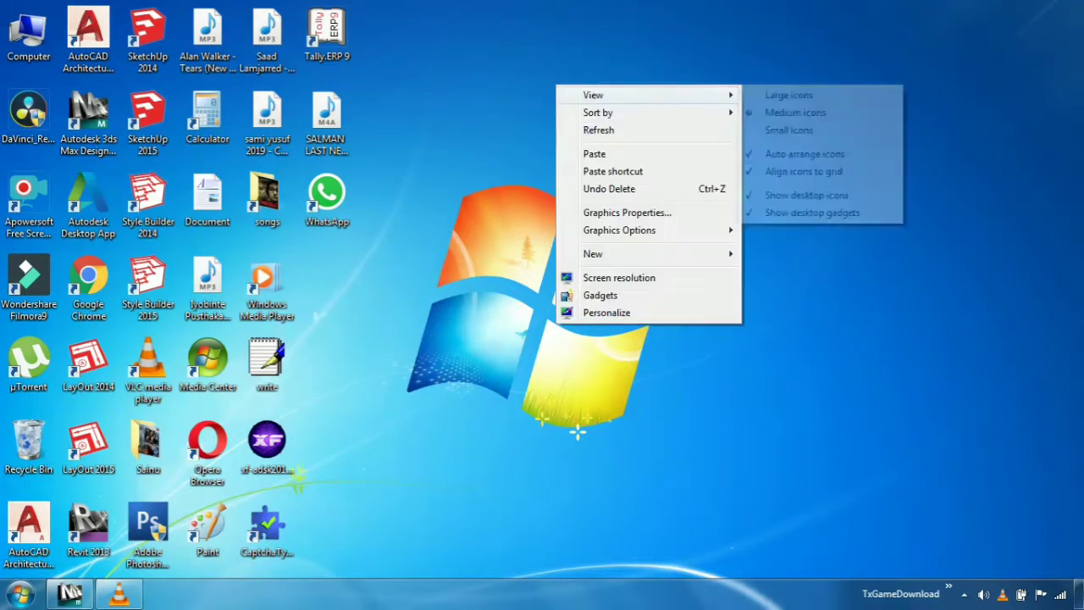
click(598, 130)
right_click(503, 84)
click(551, 130)
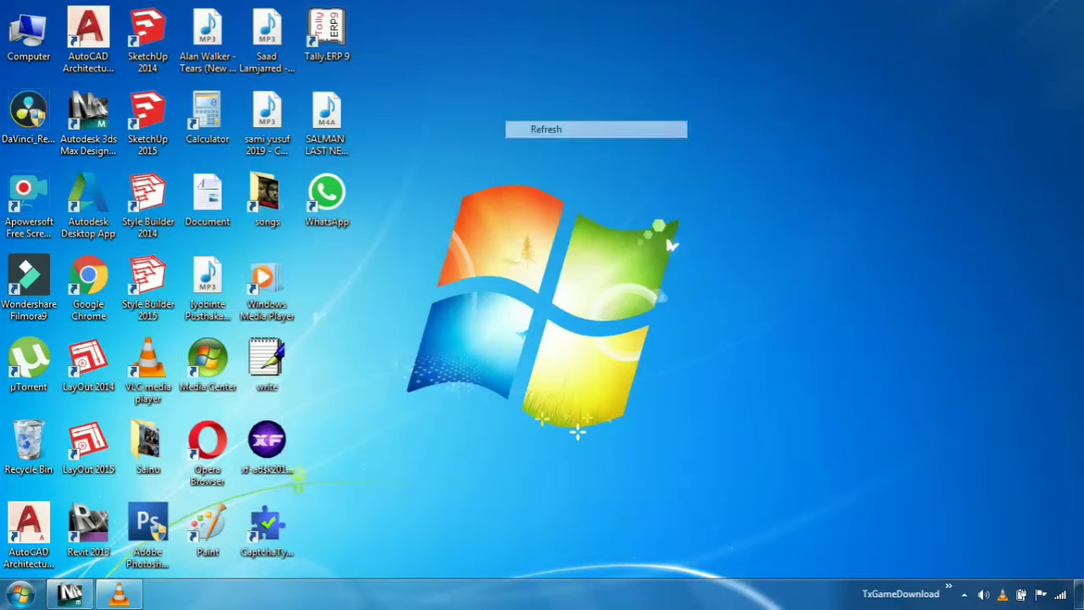
right_click(484, 87)
click(542, 133)
right_click(788, 140)
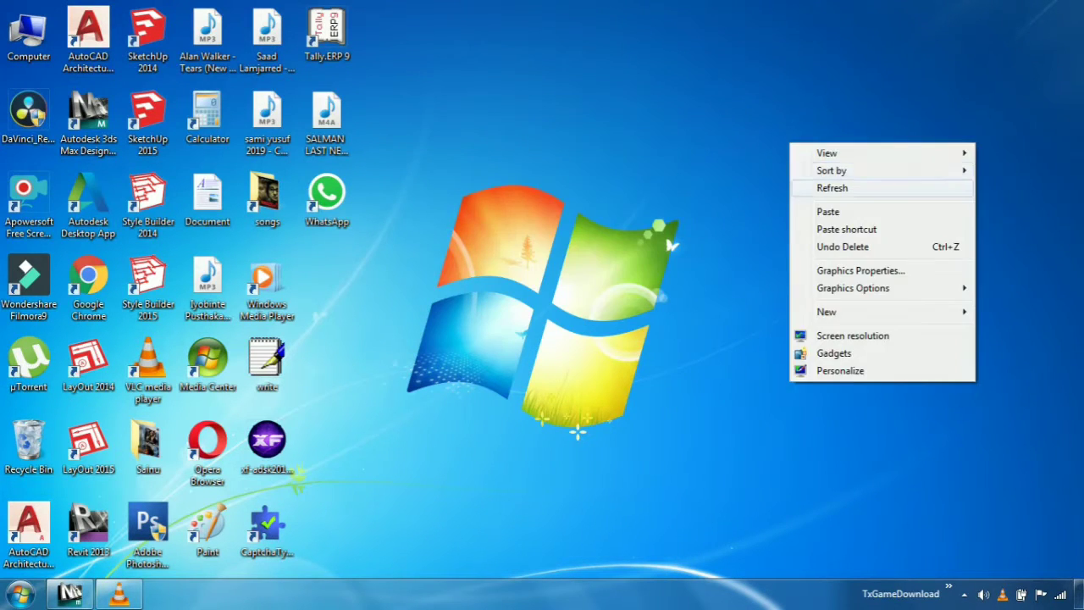
click(830, 188)
right_click(675, 88)
click(719, 133)
right_click(686, 111)
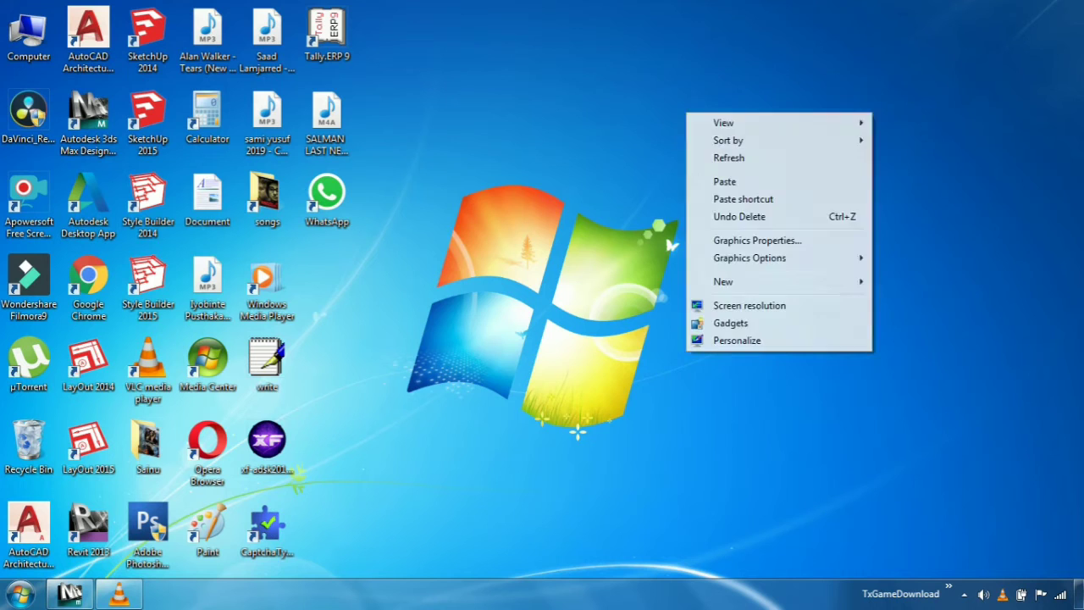
click(728, 157)
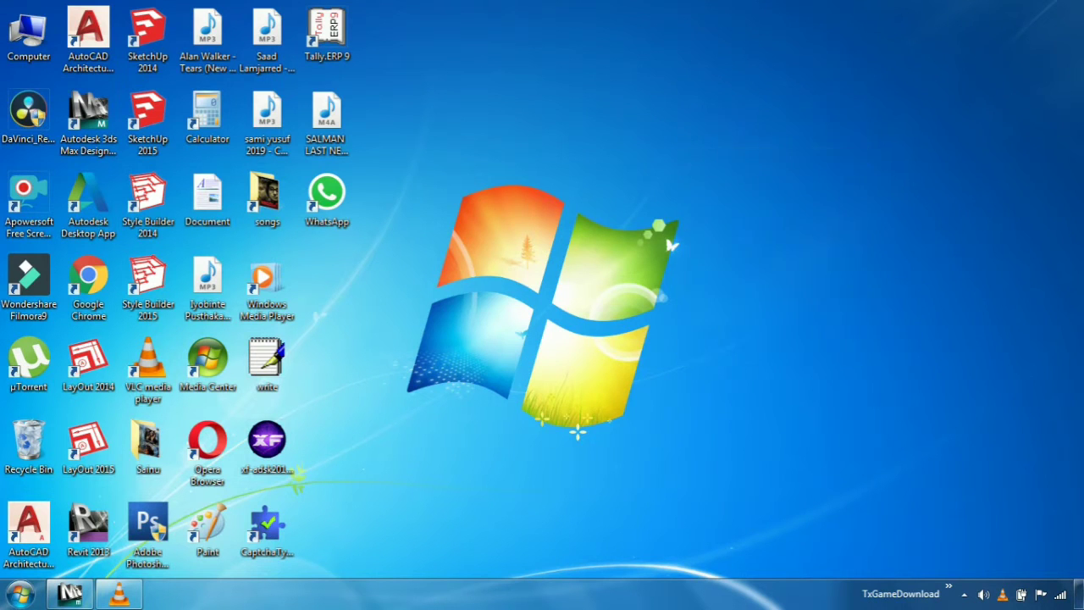
right_click(680, 113)
click(728, 158)
right_click(529, 125)
click(593, 171)
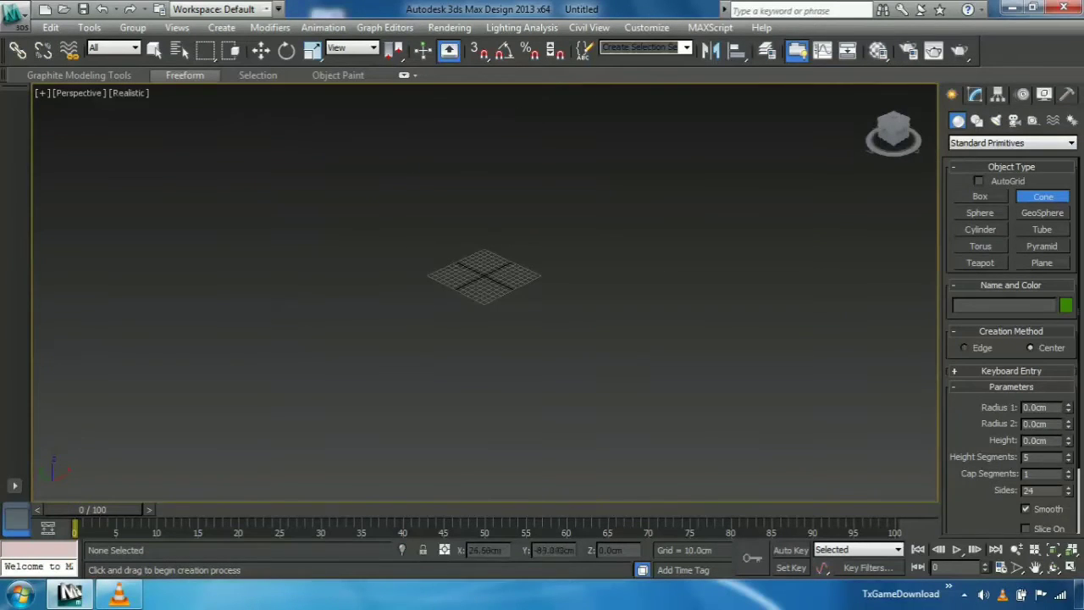
Step: Draw a box primitive on the grid measuring 40.653 × 43.45 × 41.106 cm
click(980, 196)
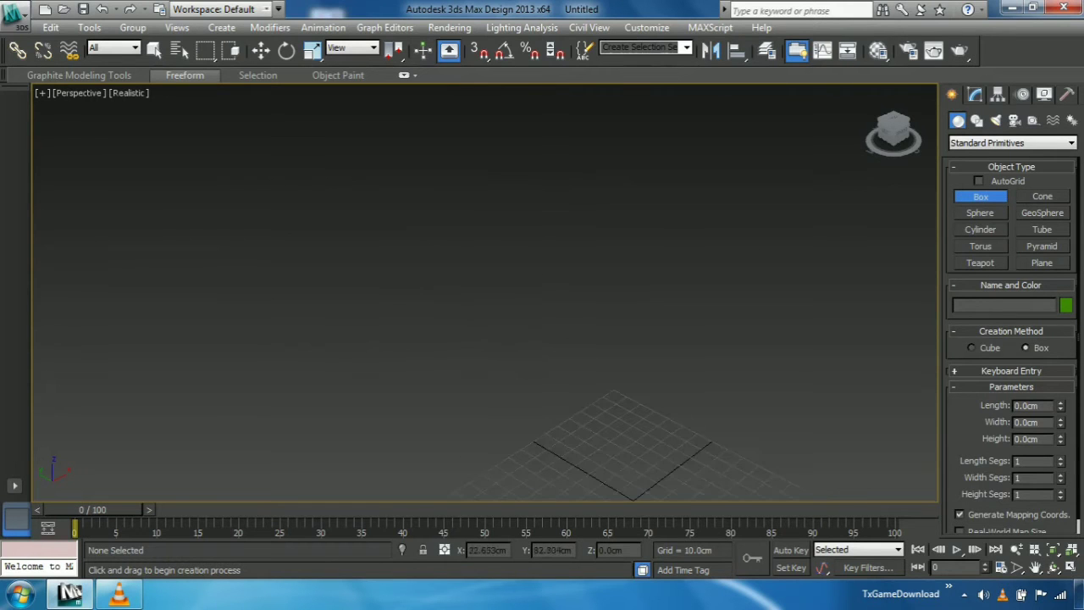
scroll(485, 293, up, 5)
scroll(485, 292, down, 3)
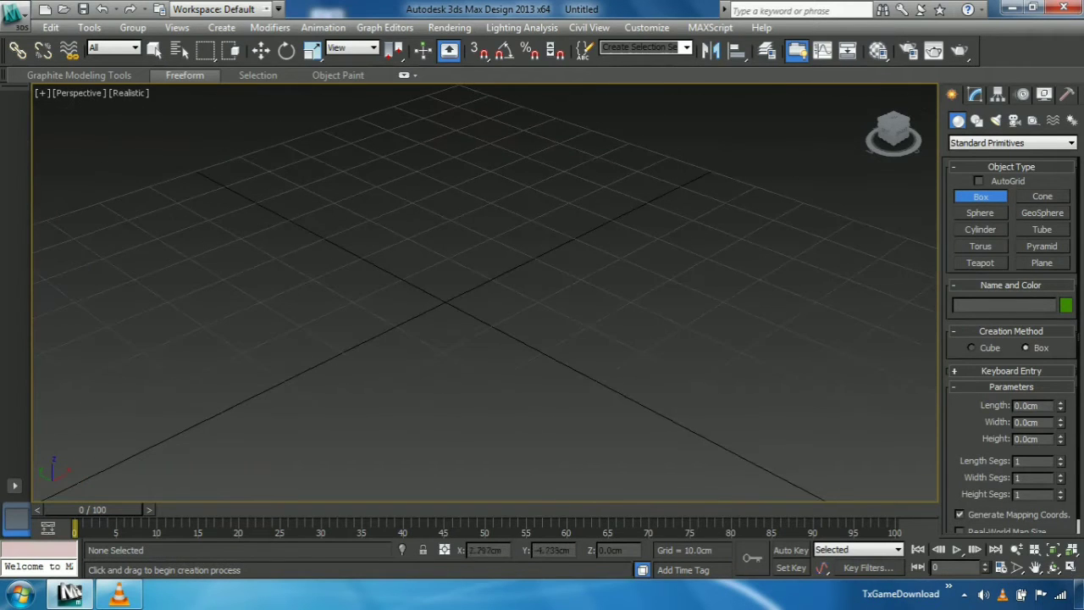
drag(470, 245, 445, 473)
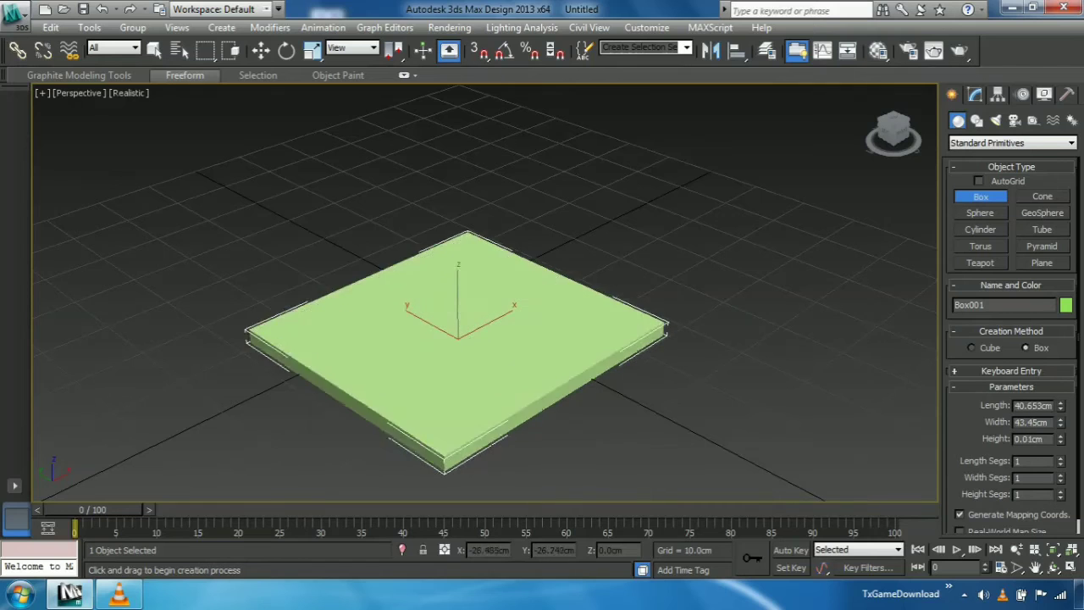
scroll(462, 292, down, 3)
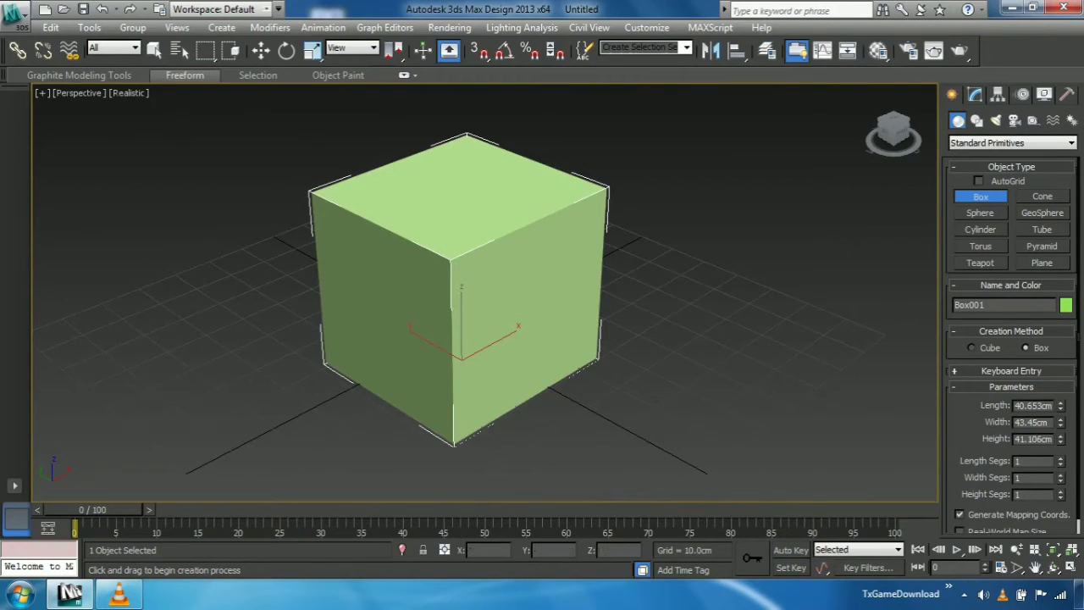
Step: Change Box001's object colour from green to pink in the Object Color dialog
click(1065, 305)
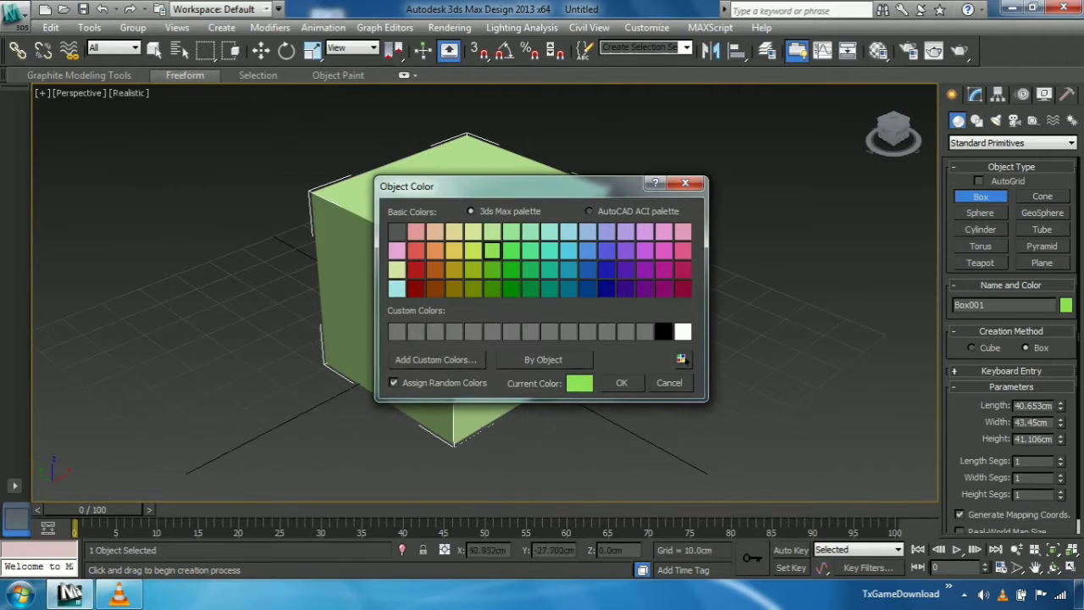
click(607, 231)
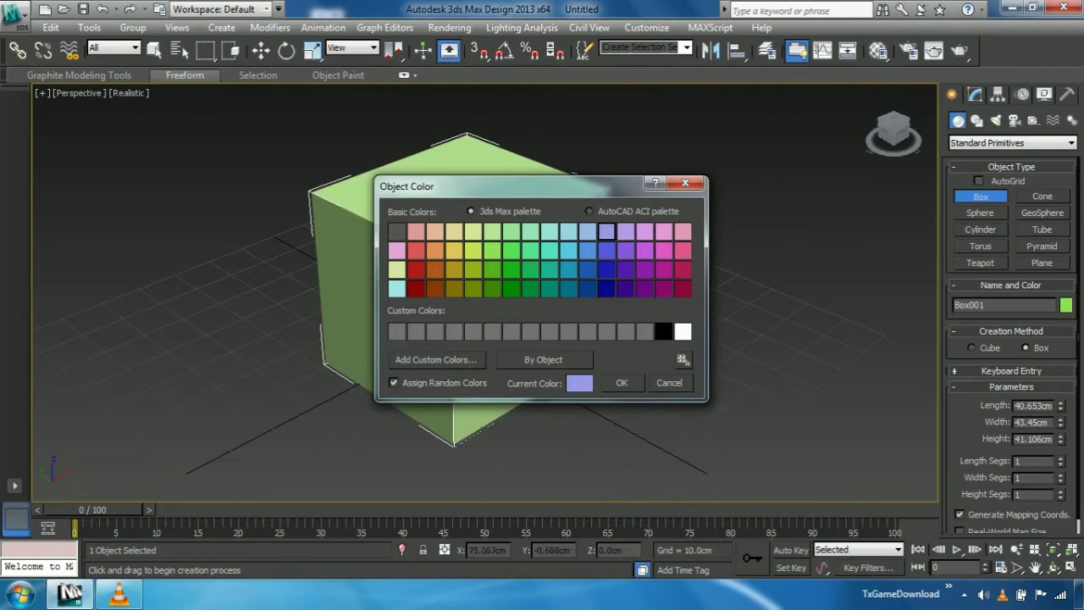
click(664, 250)
click(622, 383)
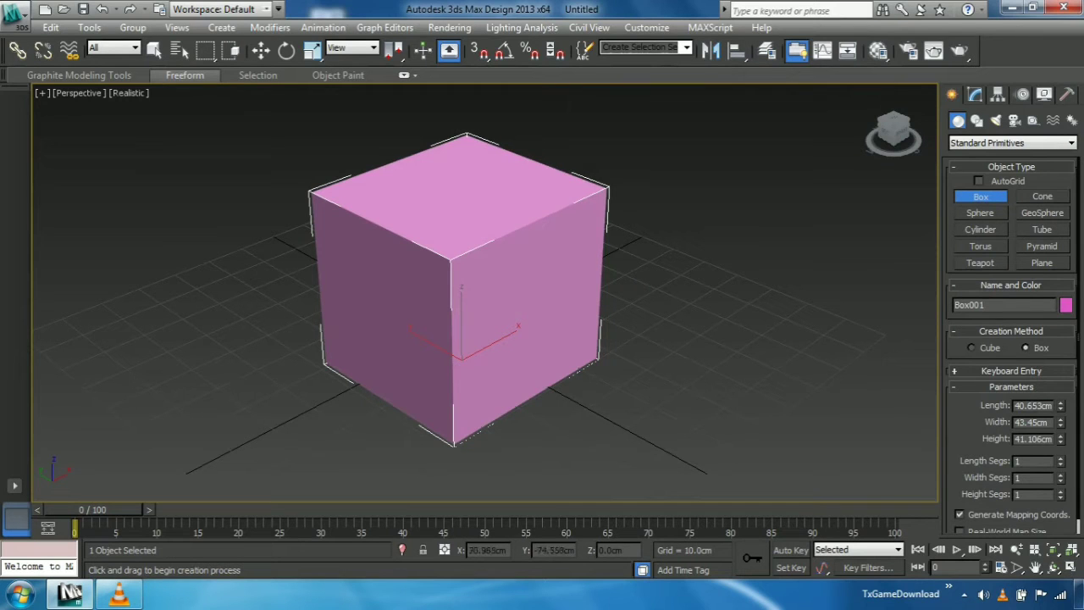
Step: Raise the pink box 17.33 cm along Z with Select and Move
middle_drag(508, 339, 471, 365)
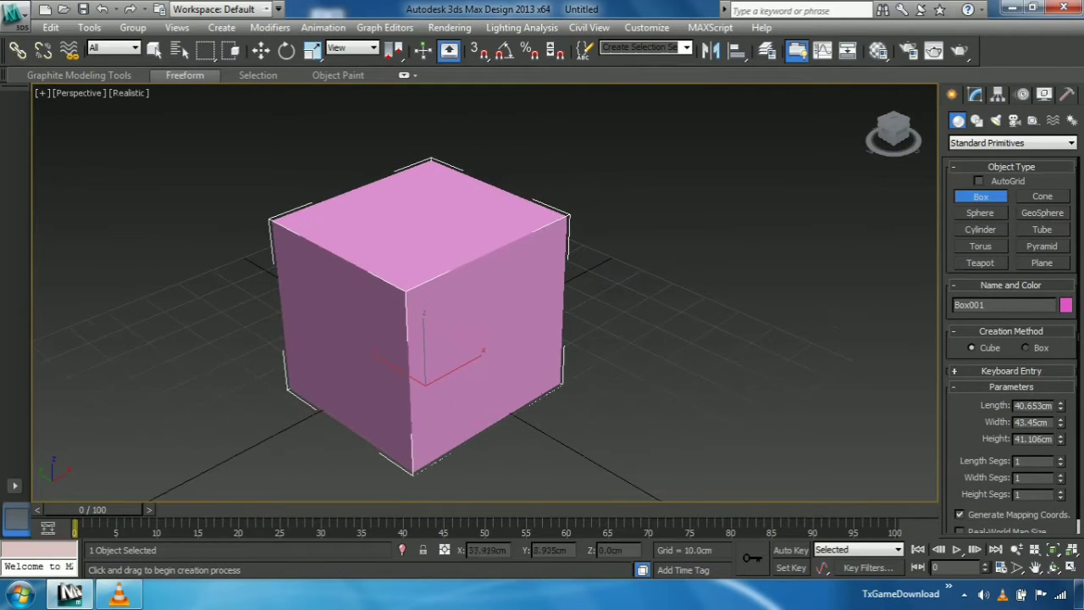
click(261, 51)
drag(421, 339, 421, 258)
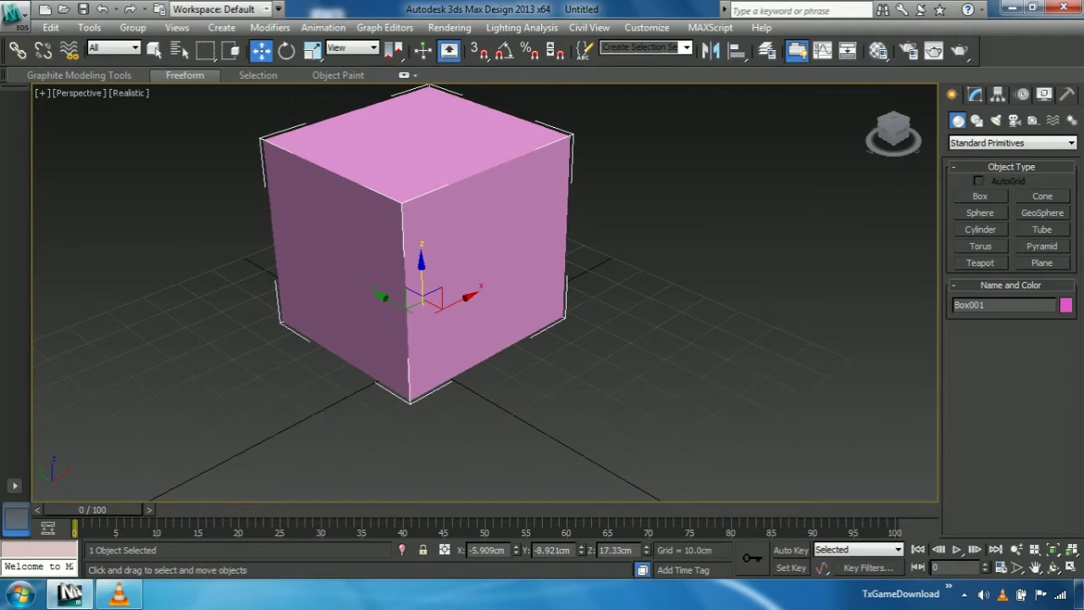
mouse_move(423, 339)
middle_down()
mouse_move(419, 373)
mouse_move(449, 376)
mouse_move(430, 301)
middle_up()
scroll(445, 321, down, 5)
scroll(445, 322, up, 5)
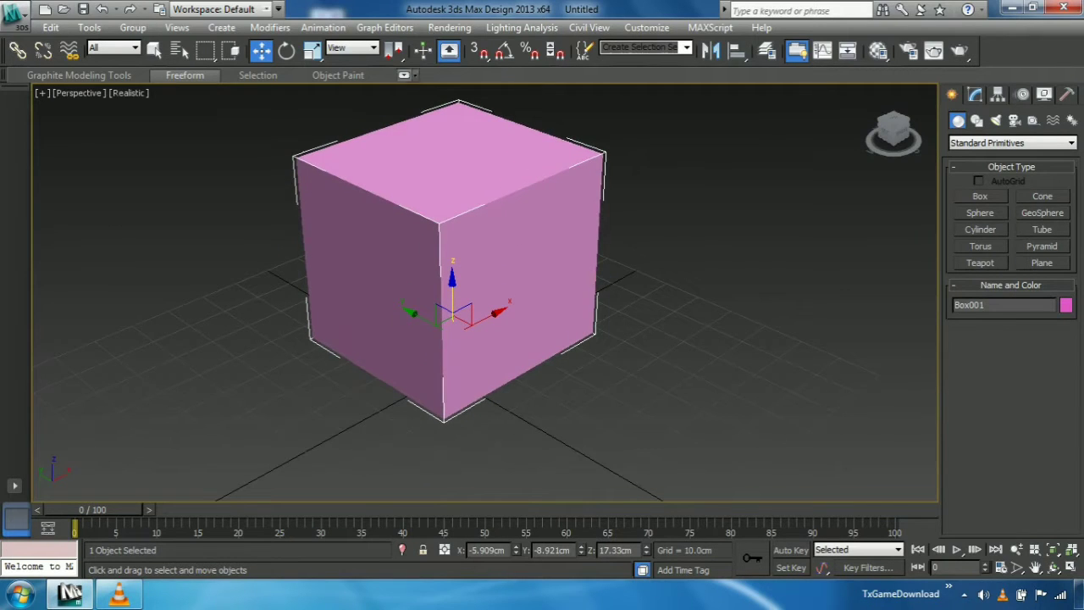
Step: Check the reference coordinate list without changing it, then deselect and reselect the box
click(352, 48)
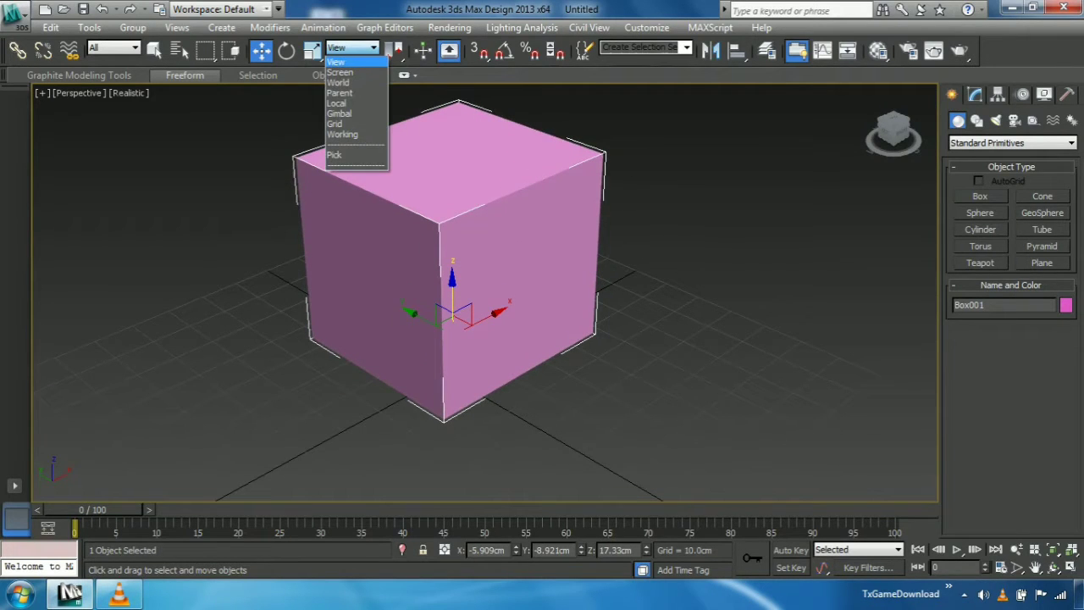
key(Escape)
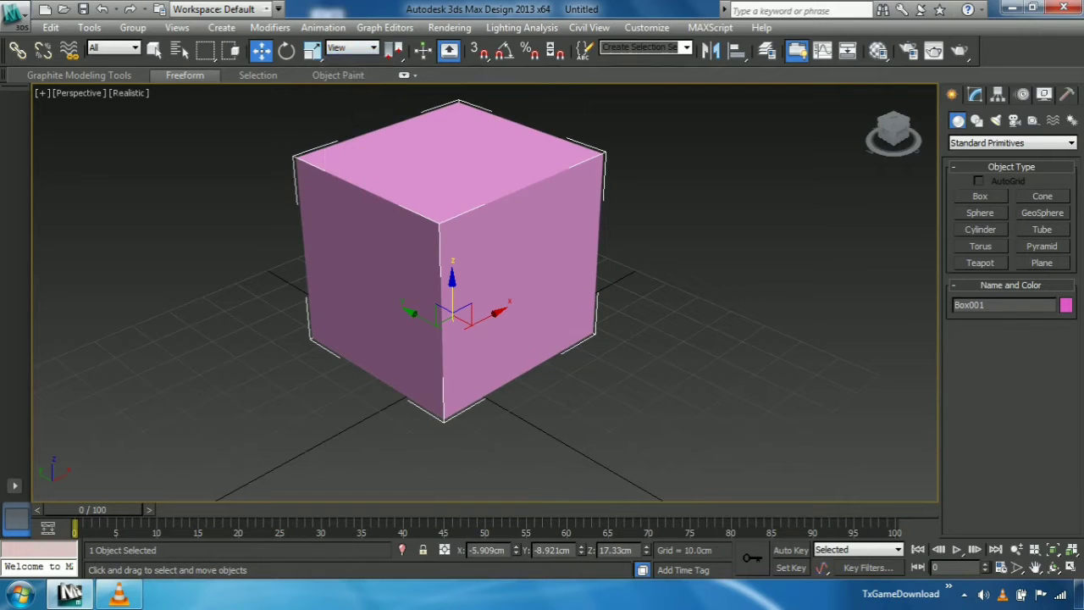
key(ctrl+d)
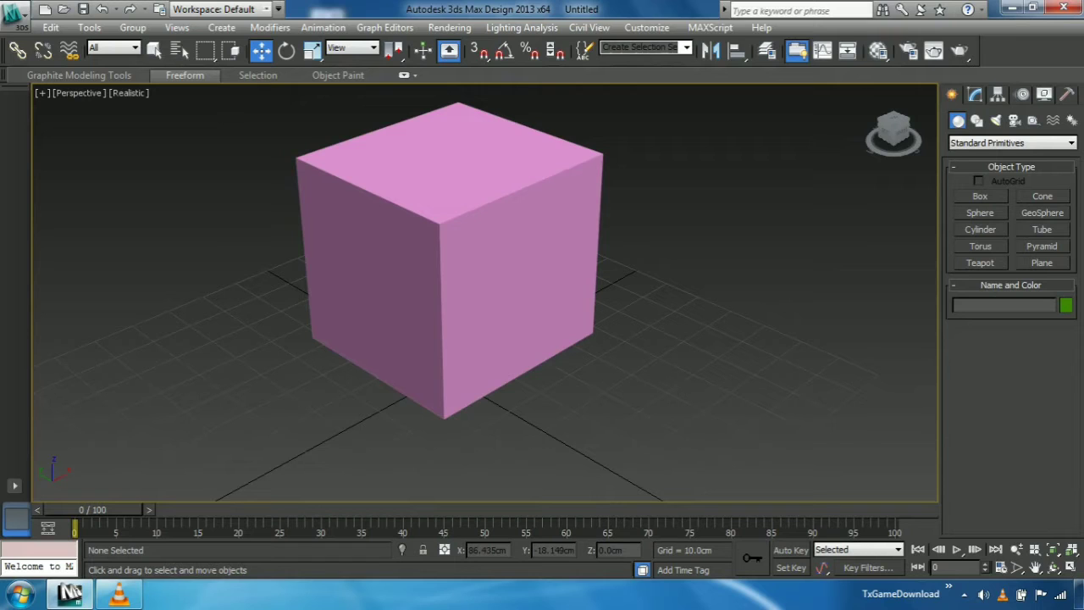
key(ctrl+a)
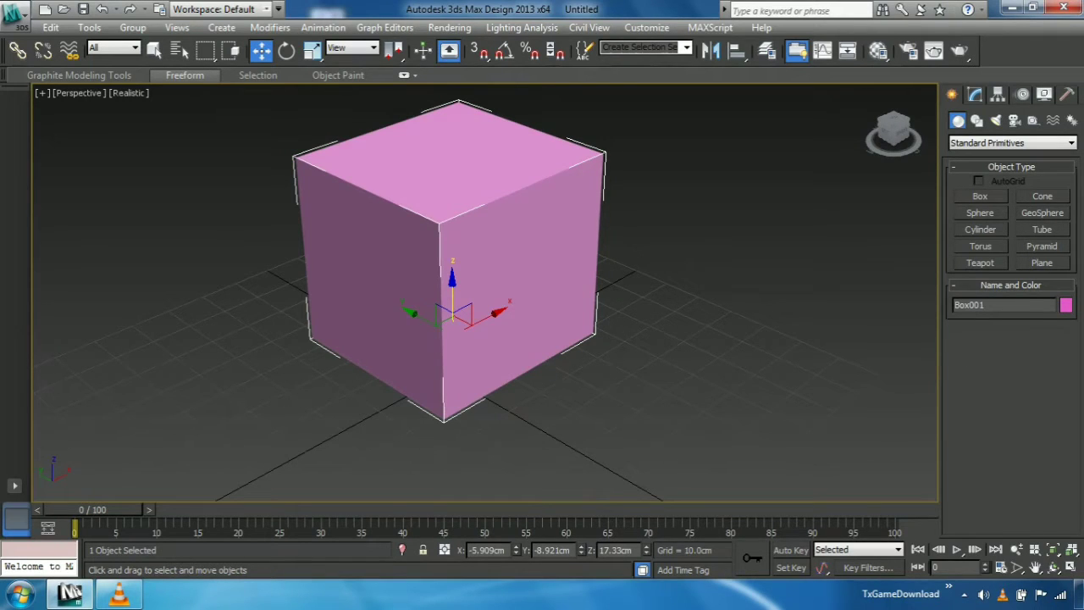
Step: Move the pink box up and sideways to X 15.078, Y -20.699, Z 29.386 cm
middle_drag(457, 254, 457, 258)
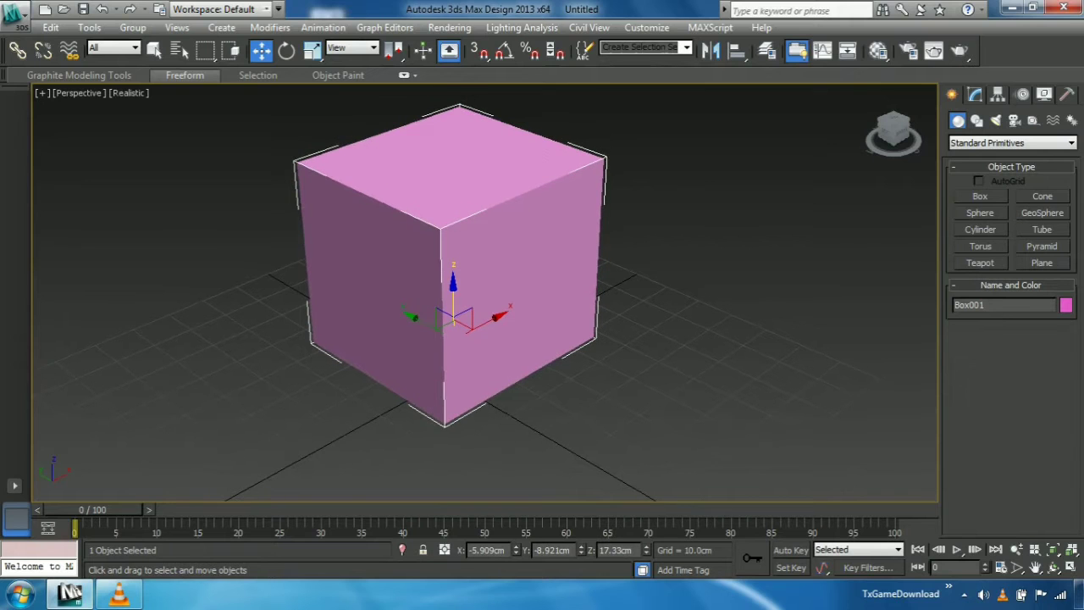
scroll(458, 279, down, 5)
scroll(457, 279, up, 5)
drag(453, 293, 453, 288)
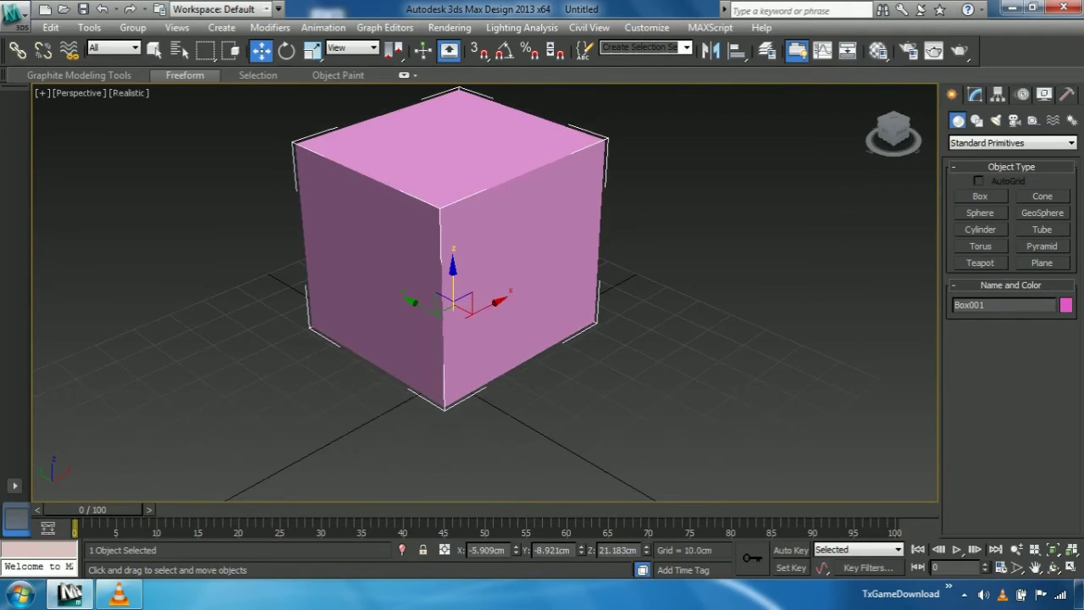
mouse_move(482, 305)
mouse_down()
mouse_move(602, 246)
mouse_move(483, 285)
mouse_move(369, 228)
mouse_move(466, 259)
mouse_move(465, 207)
mouse_move(446, 201)
mouse_up()
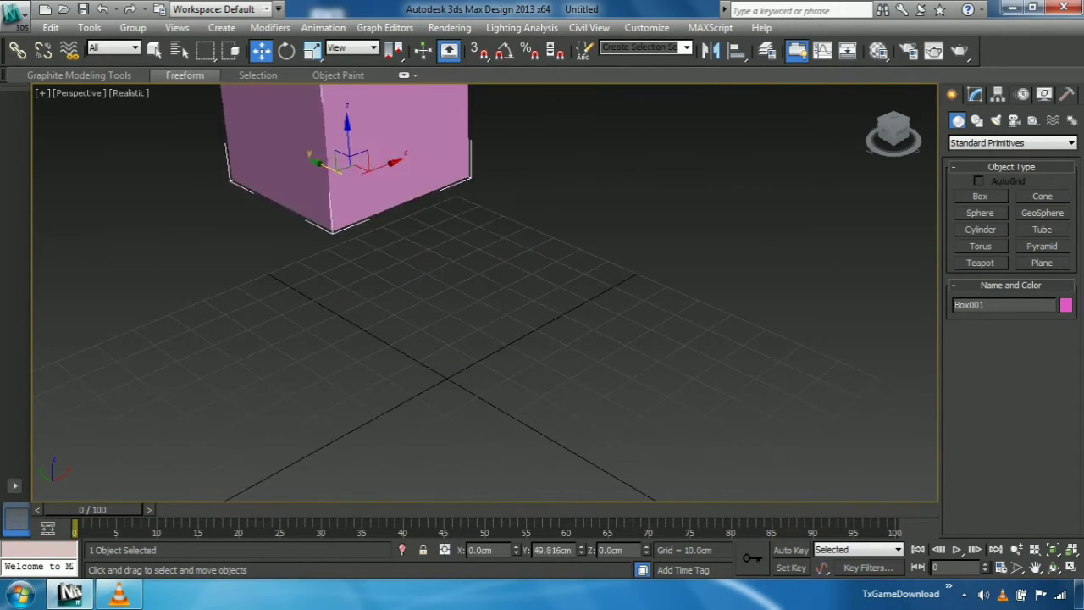
mouse_move(447, 200)
middle_down()
mouse_move(542, 255)
mouse_move(532, 286)
middle_up()
scroll(538, 237, down, 2)
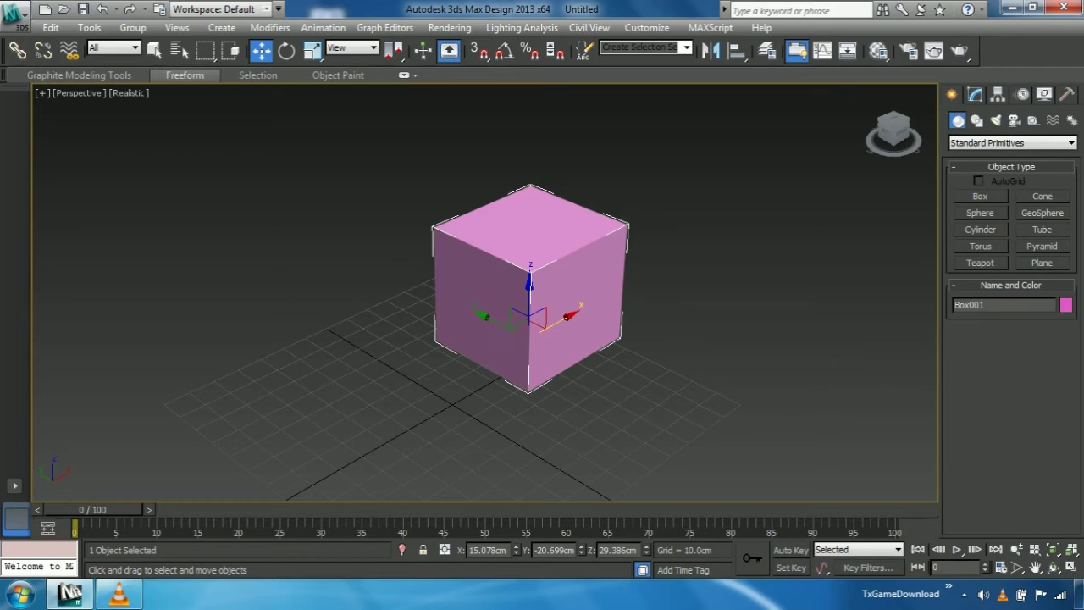
Step: Slide the pink box along X to 37.501 cm, then zoom in to inspect it
drag(559, 317, 606, 292)
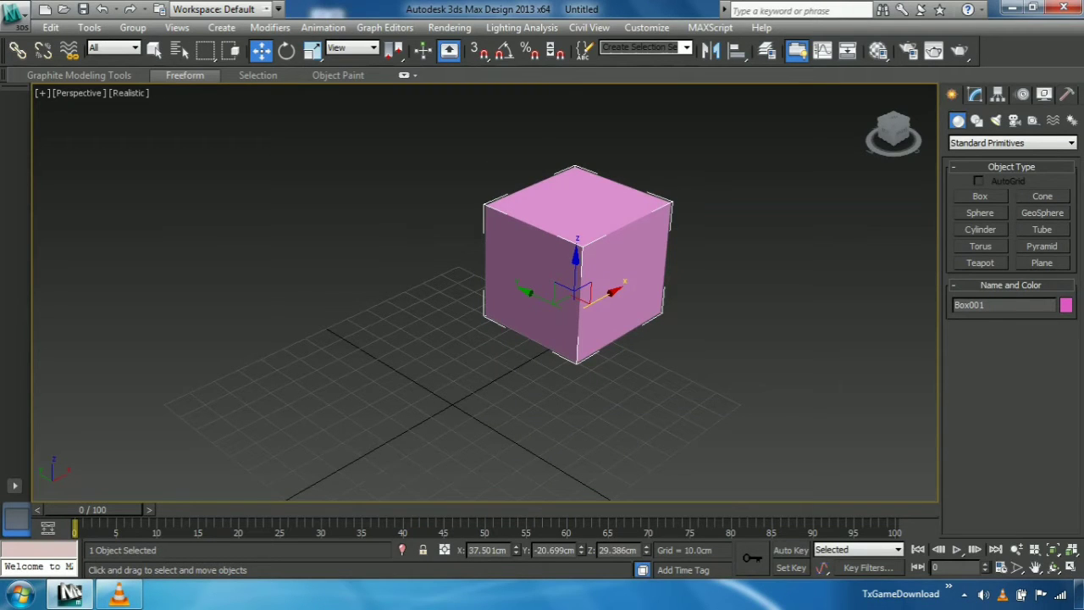
scroll(474, 229, up, 3)
scroll(523, 276, up, 3)
middle_drag(703, 290, 569, 327)
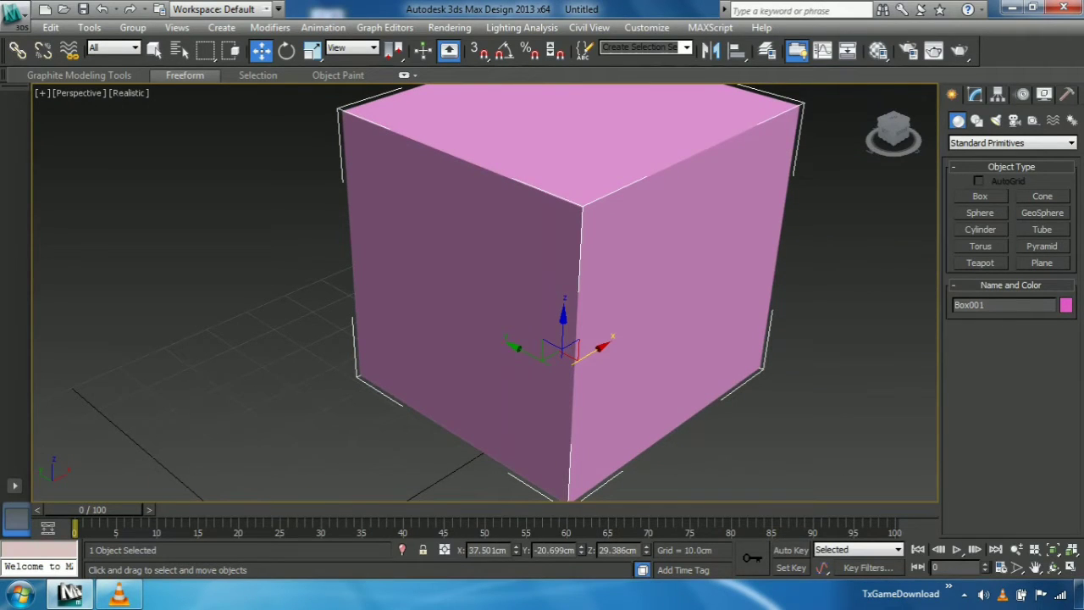
scroll(446, 217, down, 1)
scroll(446, 217, down, 2)
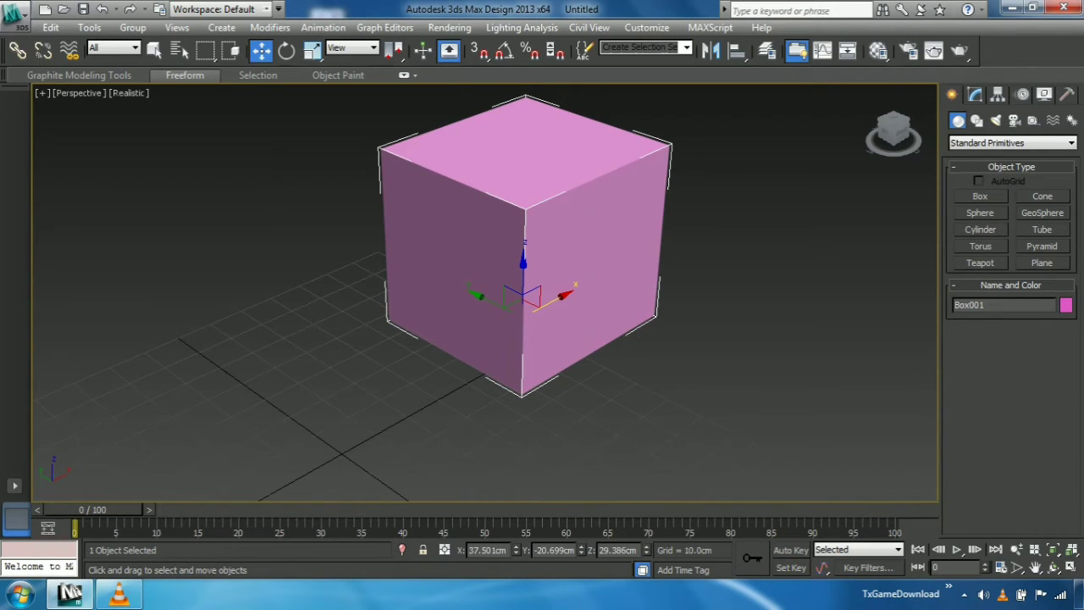
scroll(487, 339, down, 3)
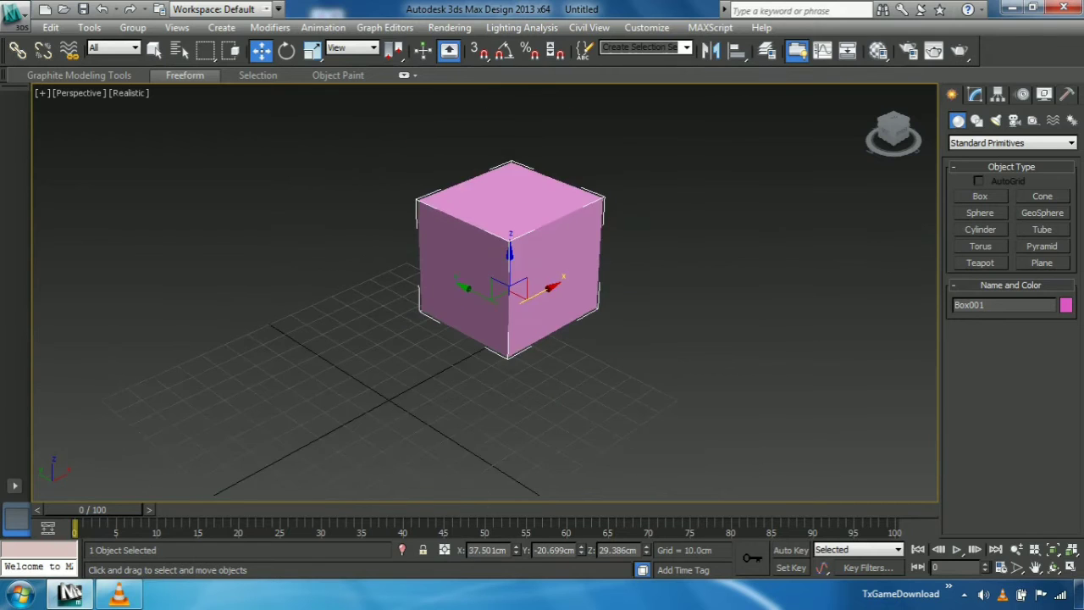
scroll(487, 305, up, 6)
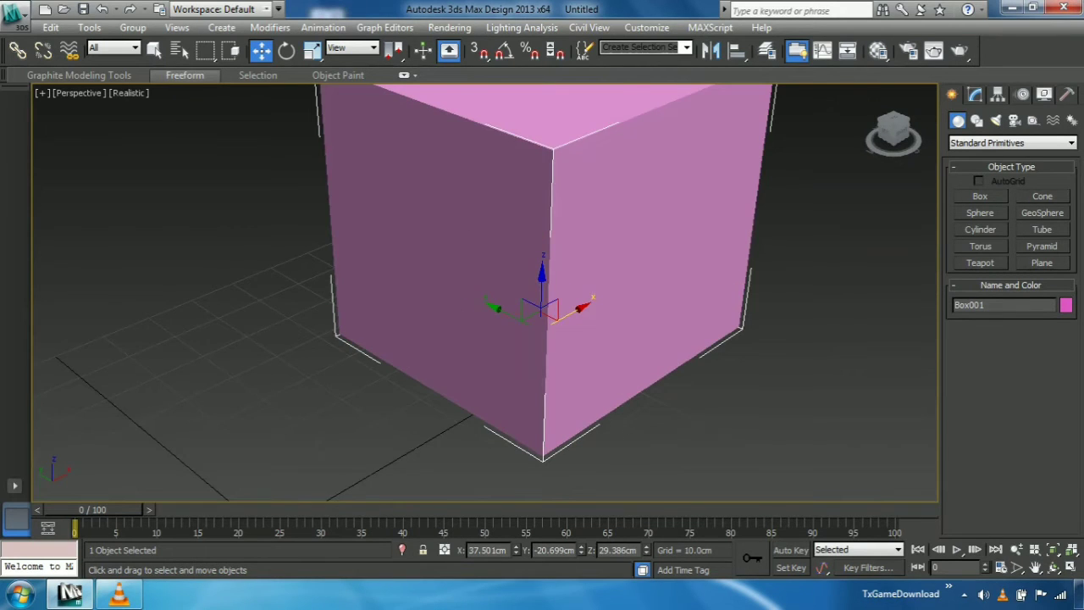
middle_drag(542, 305, 441, 341)
scroll(484, 271, down, 4)
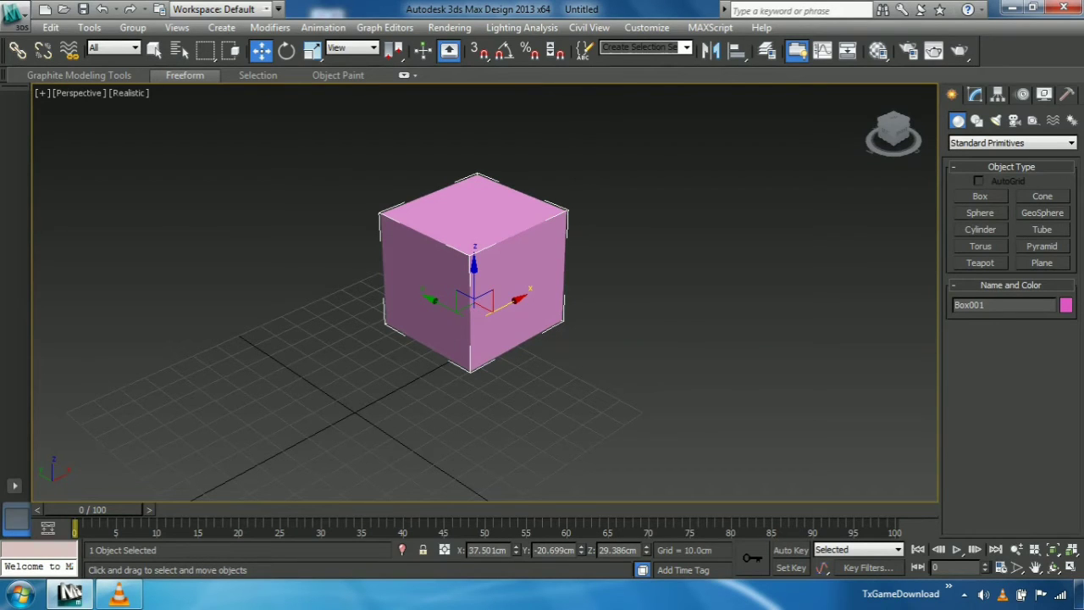
Step: Delete Box001, then zoom and pan around the empty grid
key(Delete)
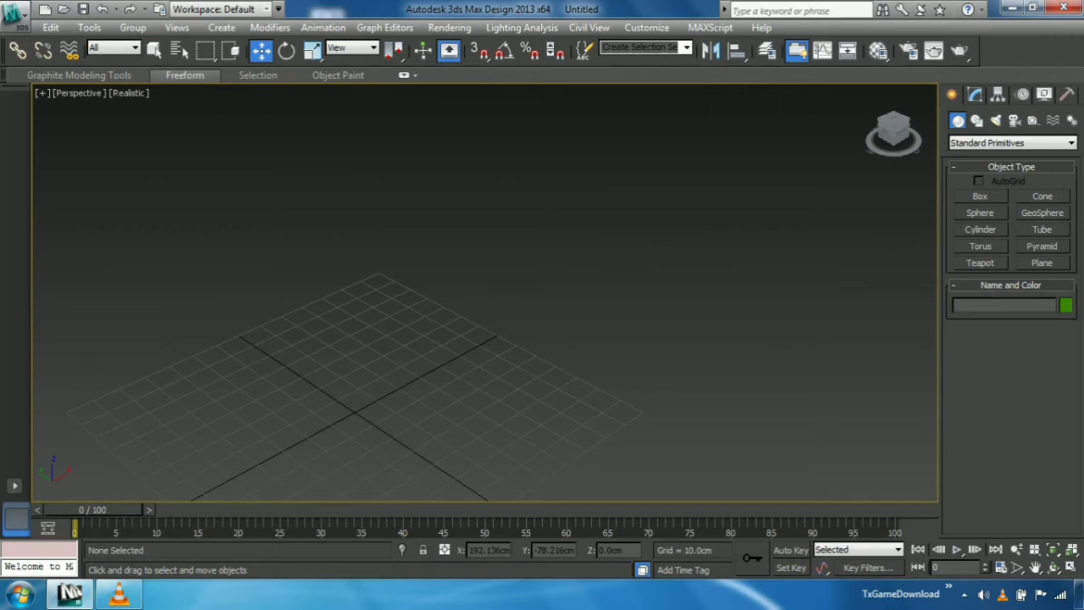
scroll(475, 314, up, 2)
scroll(474, 314, up, 2)
scroll(475, 313, up, 2)
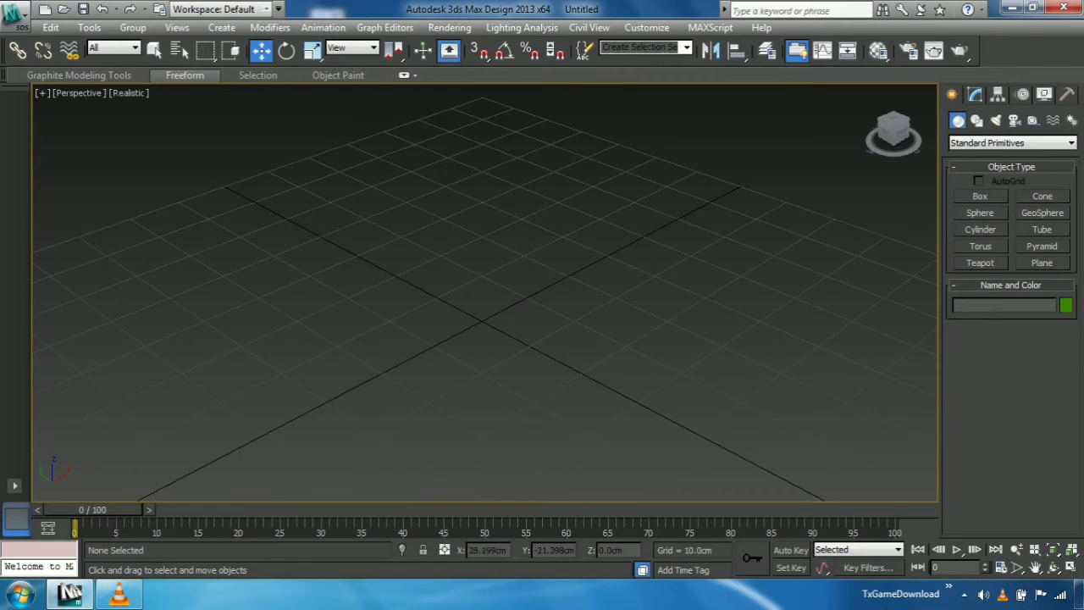
middle_drag(483, 356, 483, 262)
scroll(483, 271, down, 1)
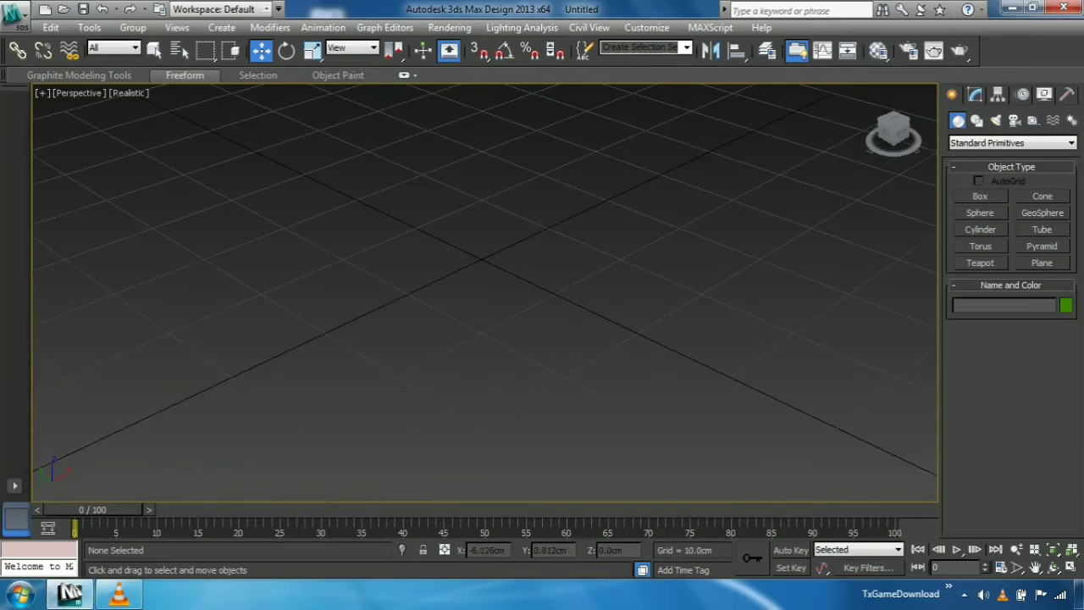
scroll(482, 271, down, 1)
scroll(482, 271, down, 1)
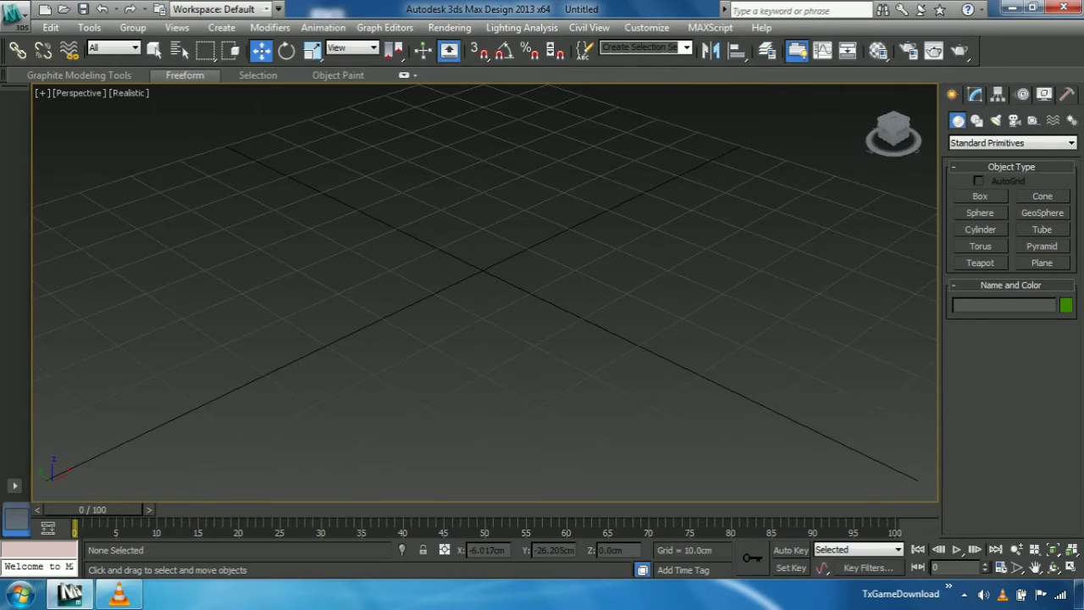
scroll(483, 271, up, 1)
scroll(483, 271, up, 1)
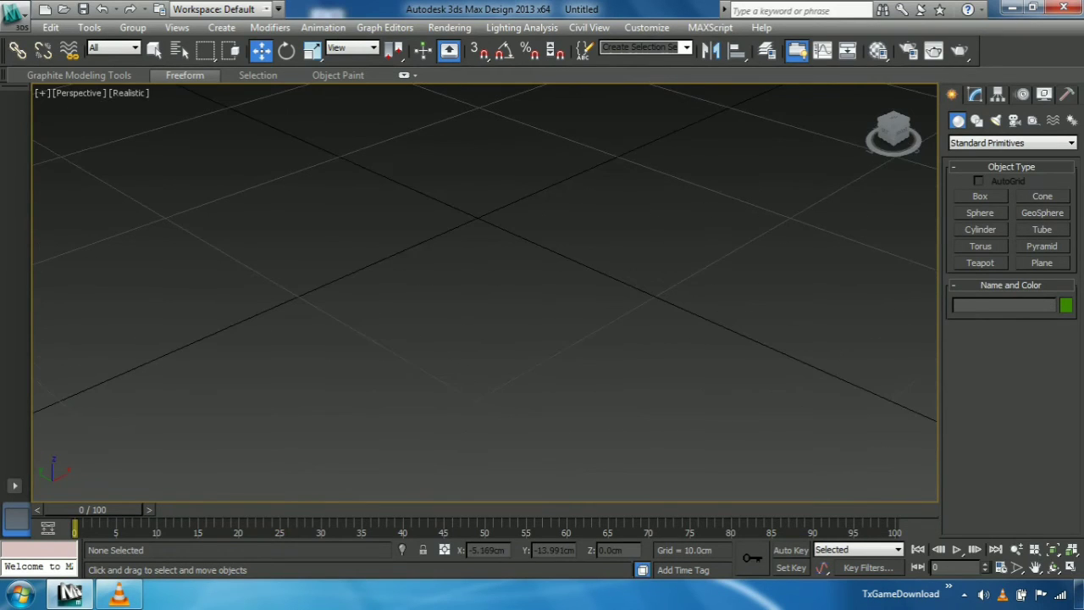
scroll(483, 271, down, 2)
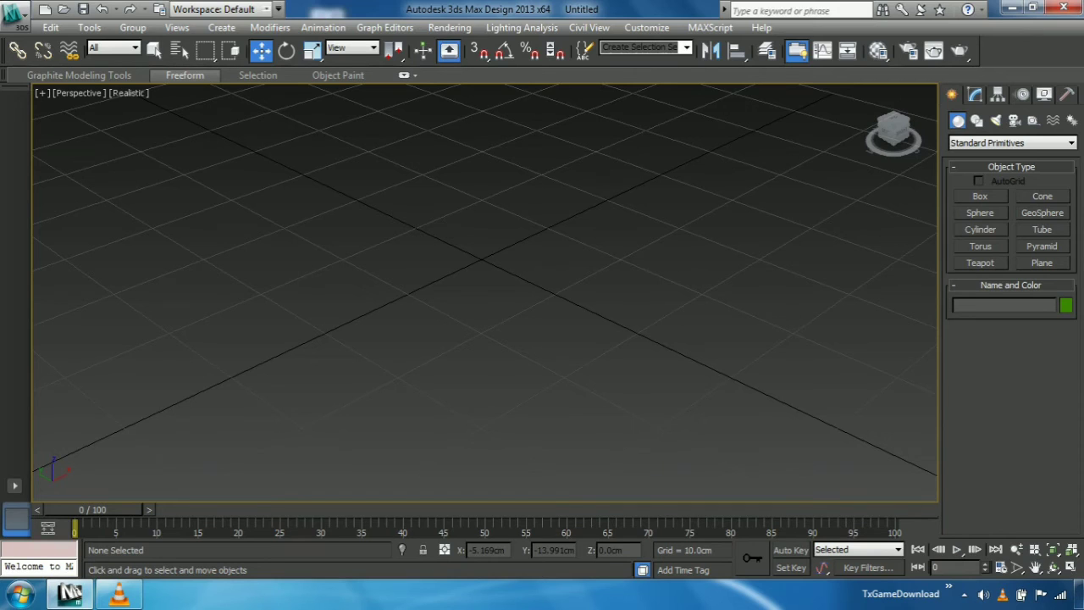
scroll(484, 292, down, 5)
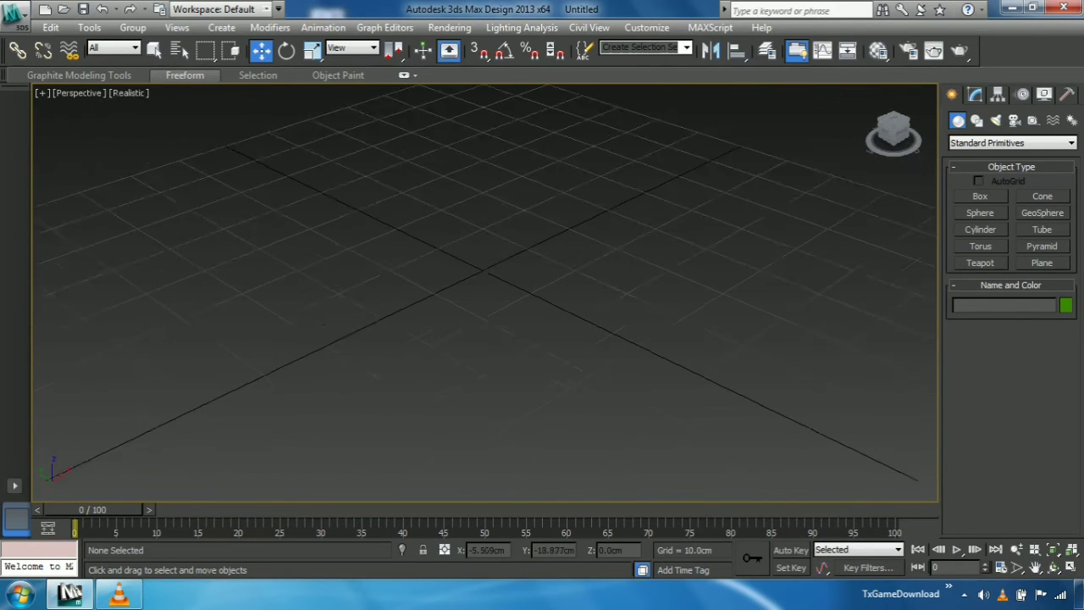
scroll(484, 292, down, 5)
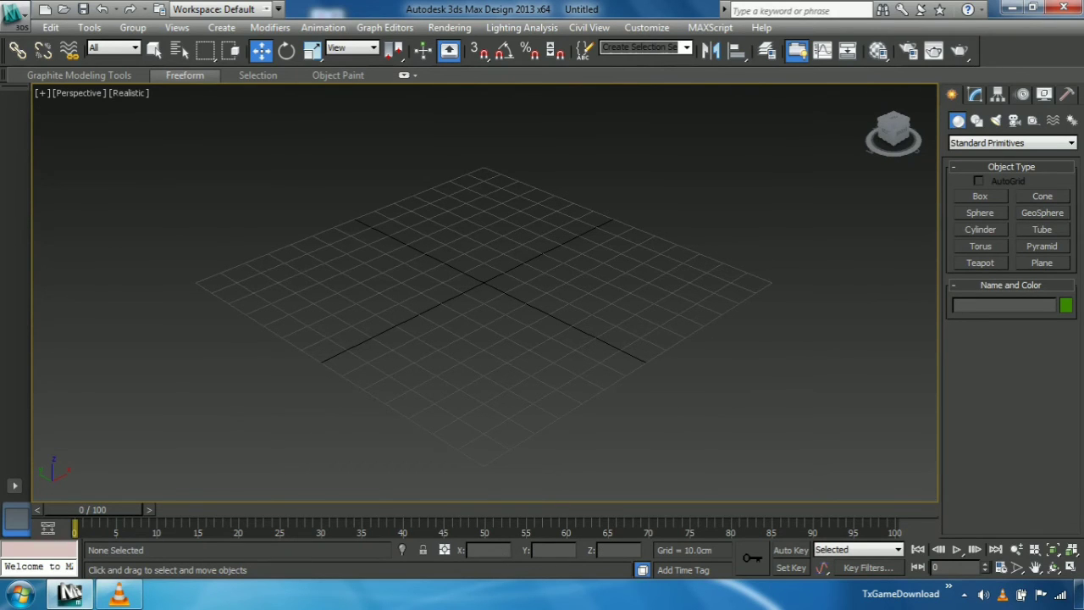
Step: Draw a red cone on the grid, then cancel it with Escape
click(1042, 195)
drag(375, 303, 644, 330)
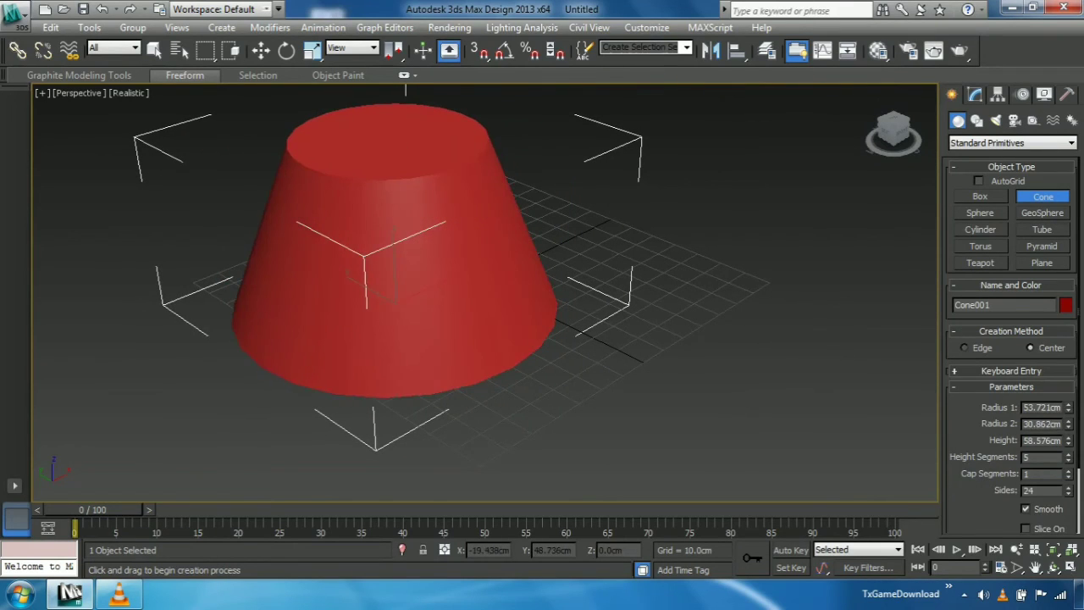
key(Escape)
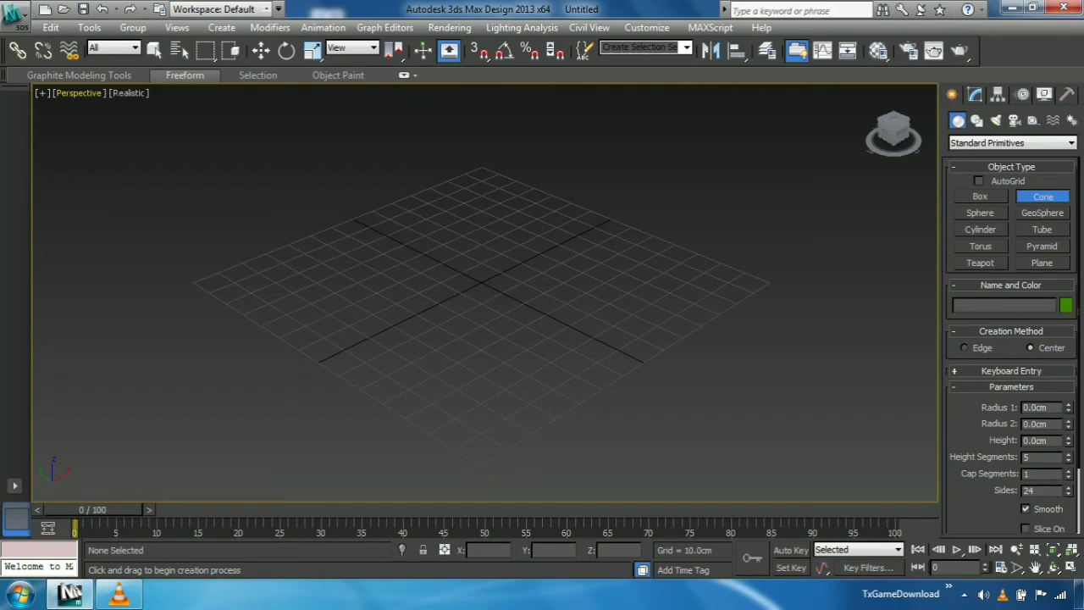
click(15, 13)
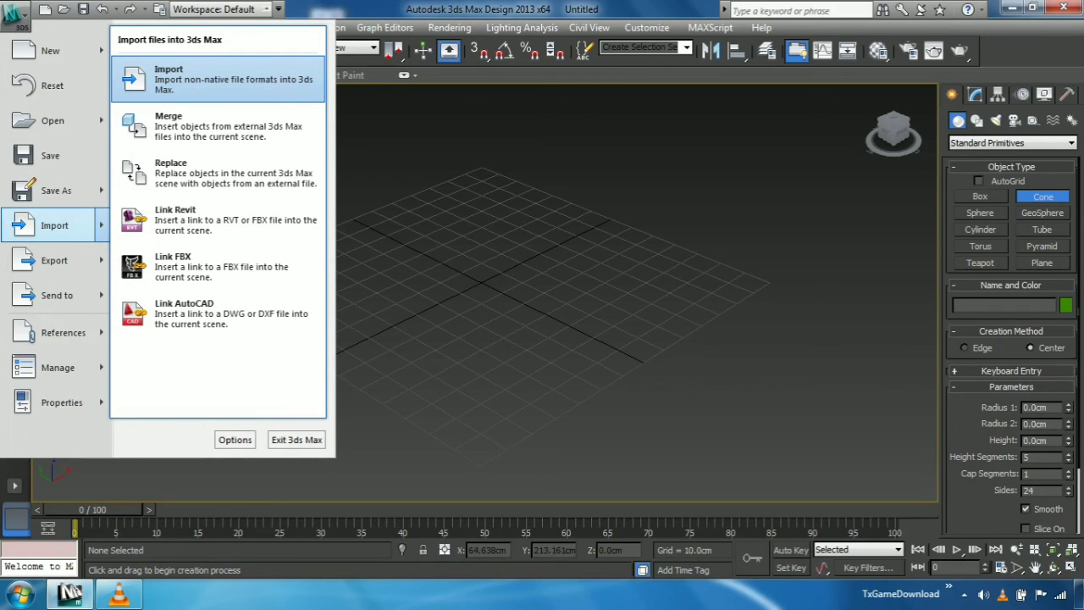
key(Escape)
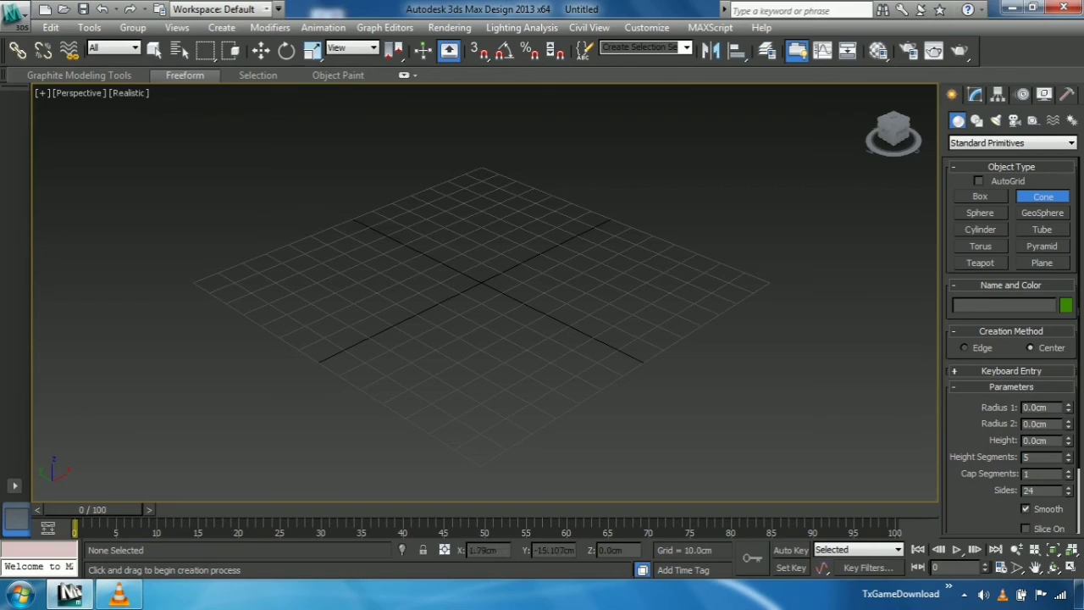